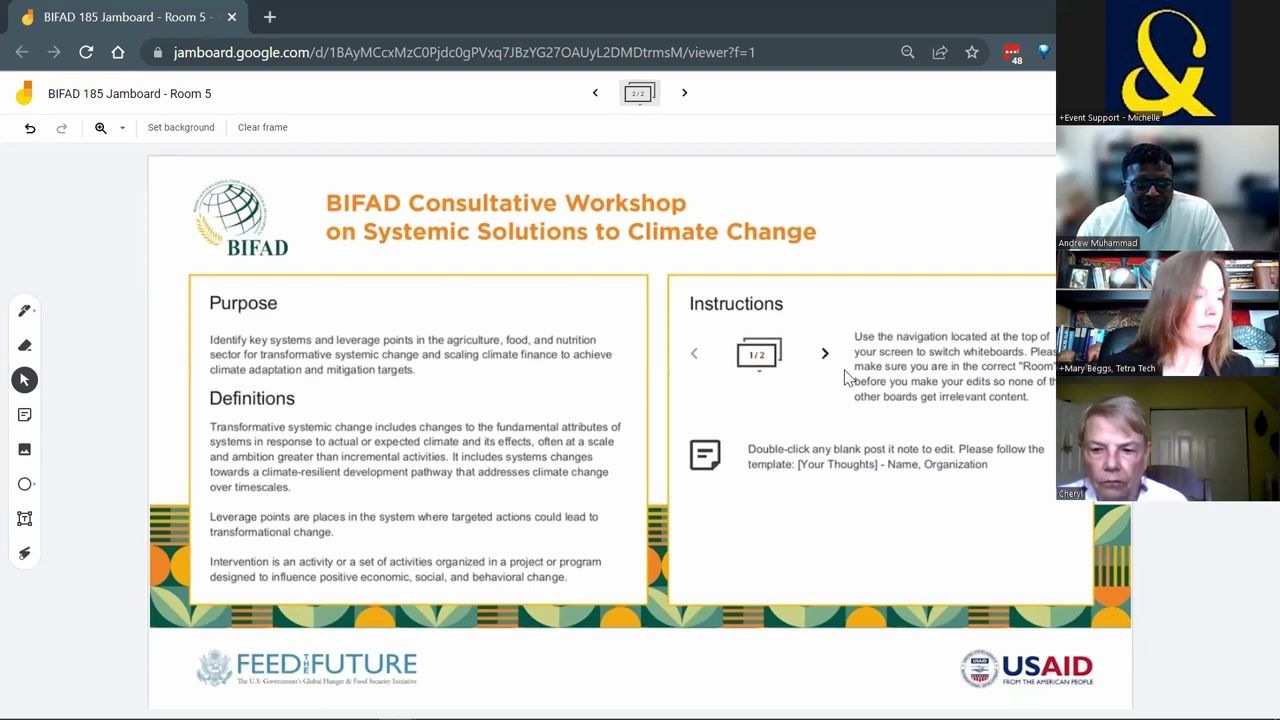
left_click(591, 94)
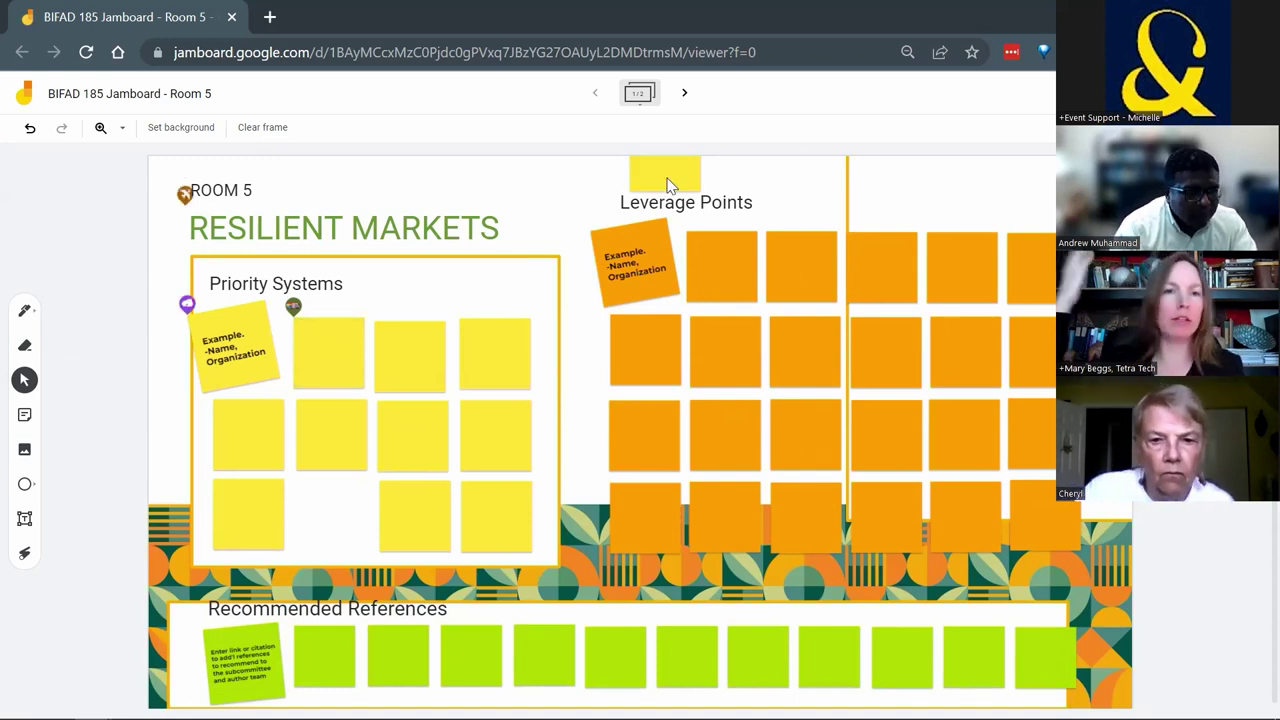
- Move the stray yellow note into the empty bottom-row Priority Systems slot, leaving an orange note unedited
mouse_move(668, 185)
left_mouse_down()
mouse_move(590, 212)
mouse_move(329, 540)
left_mouse_up()
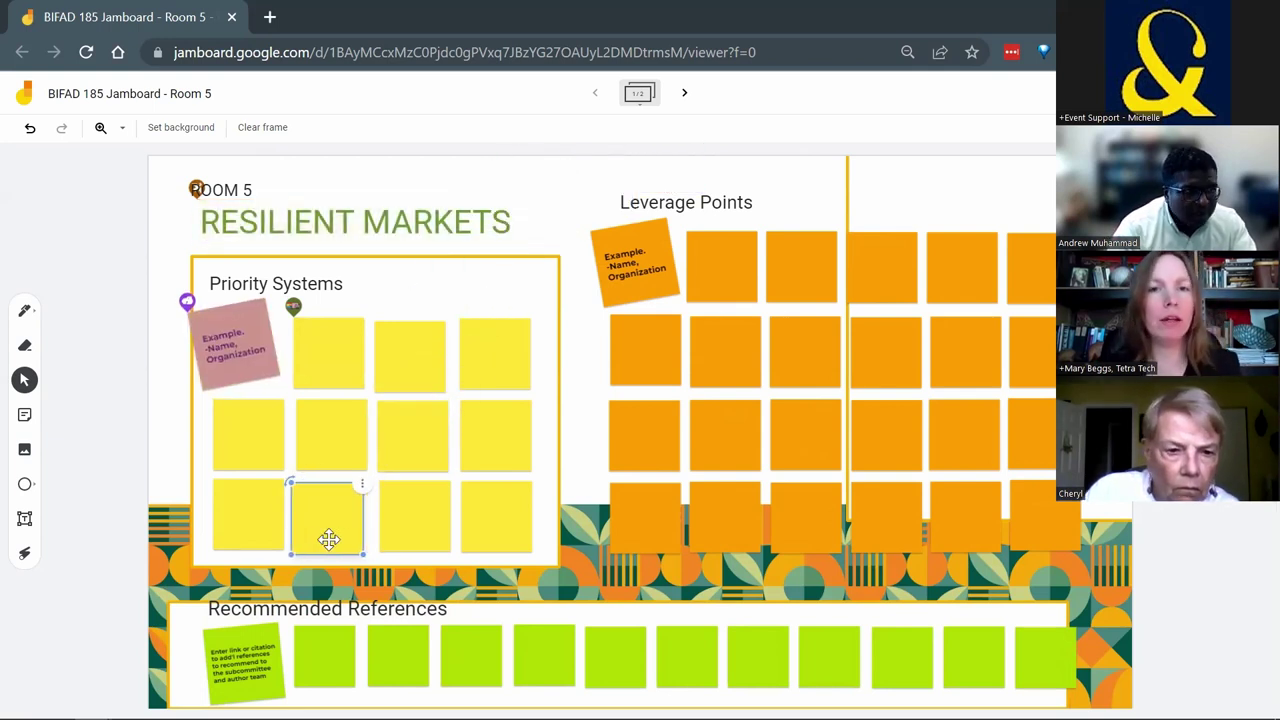
double_click(721, 257)
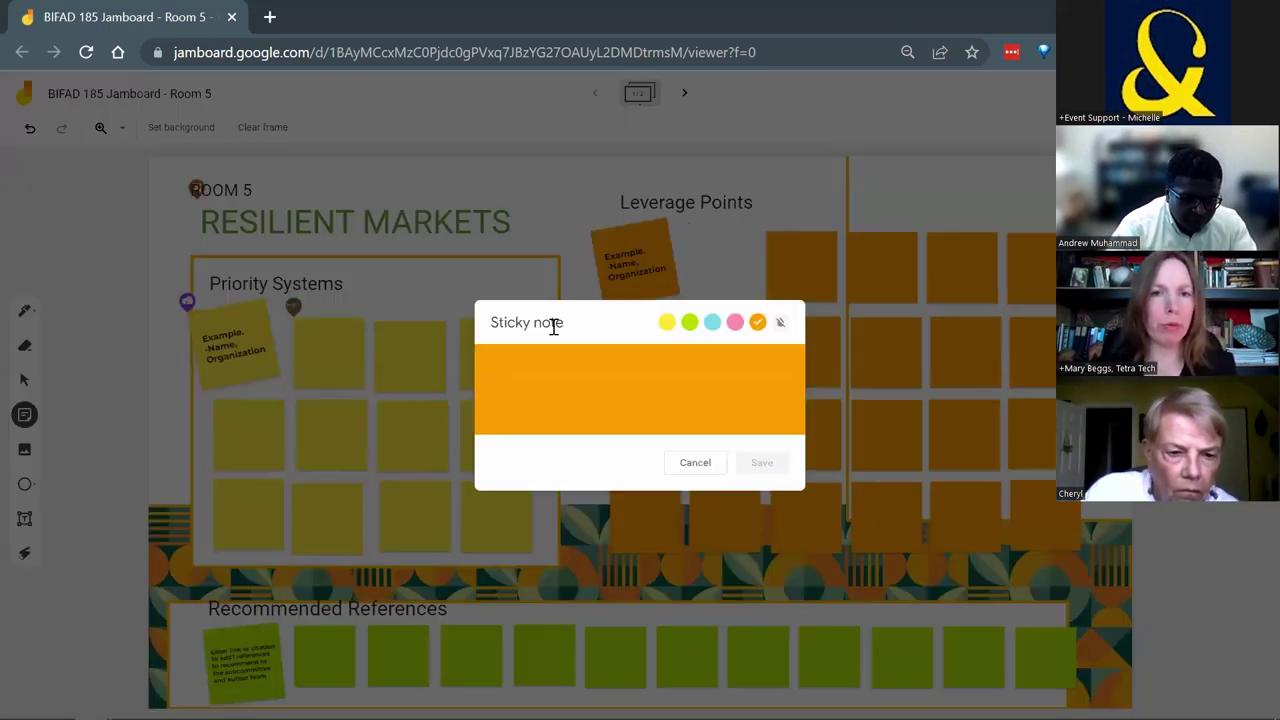
left_click(828, 143)
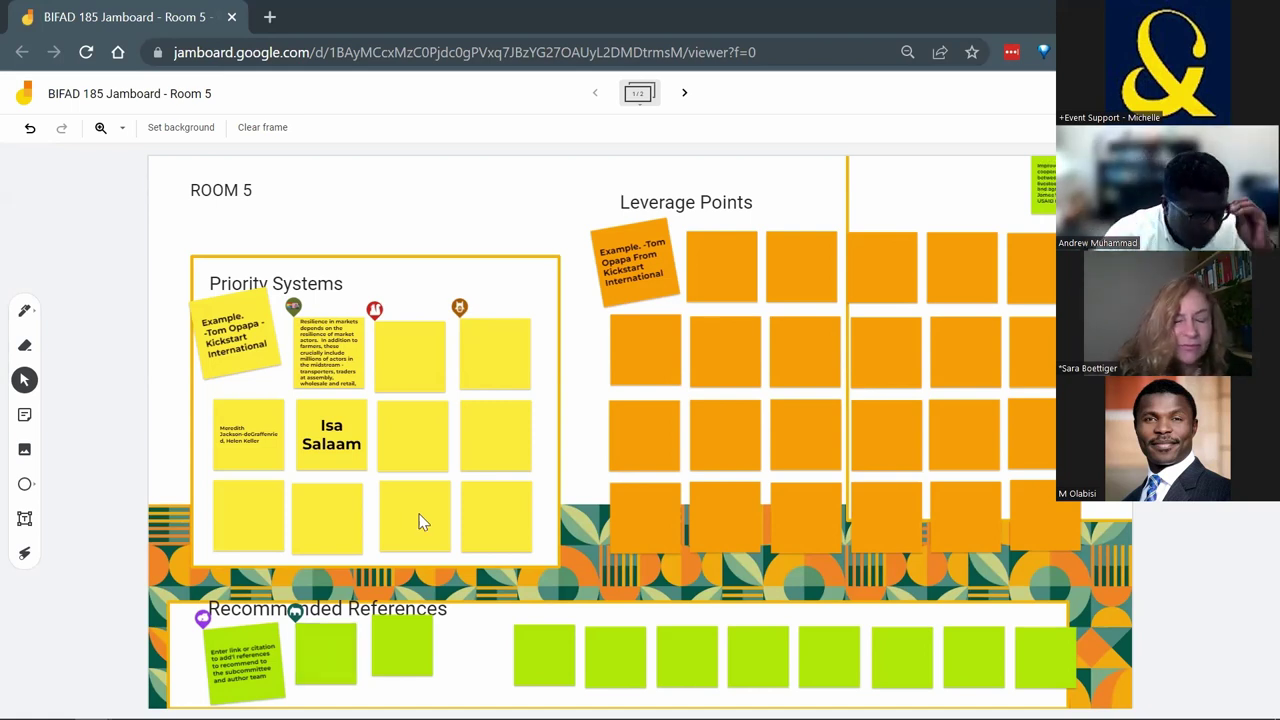
- Paste the paragraph on market systems supporting sustainable intensification onto an empty yellow Priority Systems note
double_click(419, 520)
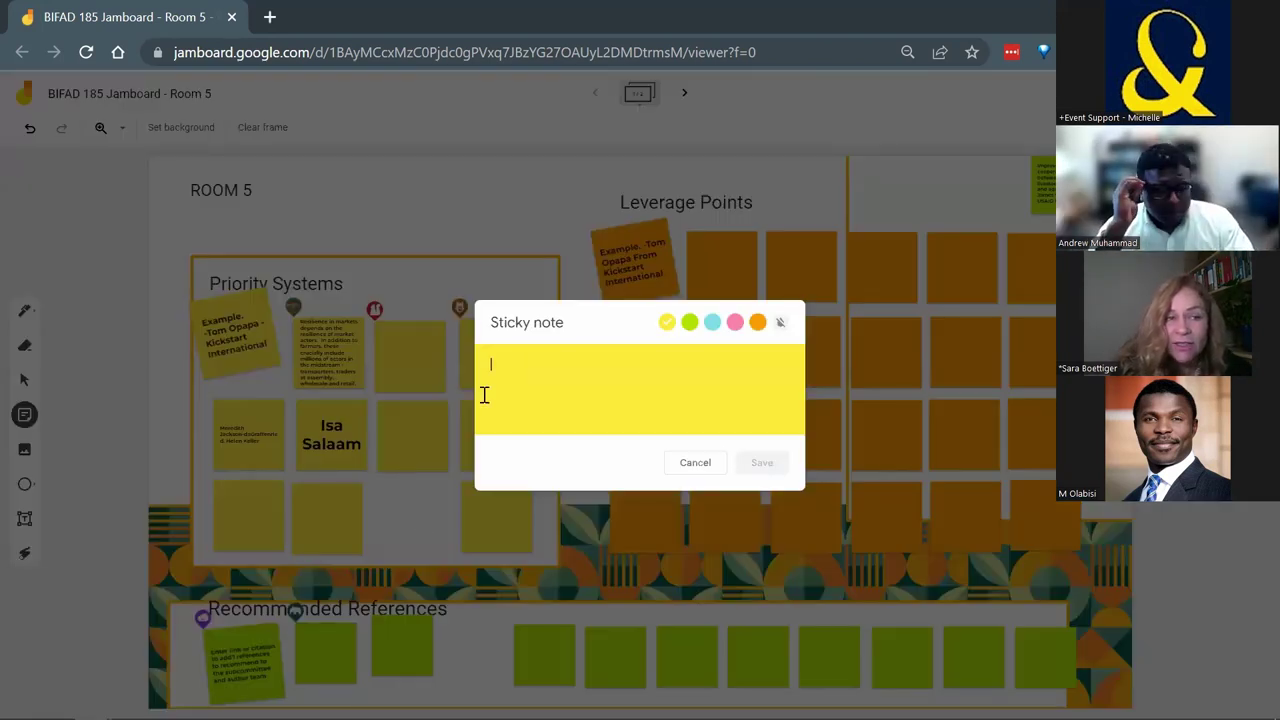
type("My interest is how market systems support sustainable intensification. SI is critical but will not help poorer, more isolated farmers. Food may not flow to them. Also their returns will not be sufficient to afford intensification.")
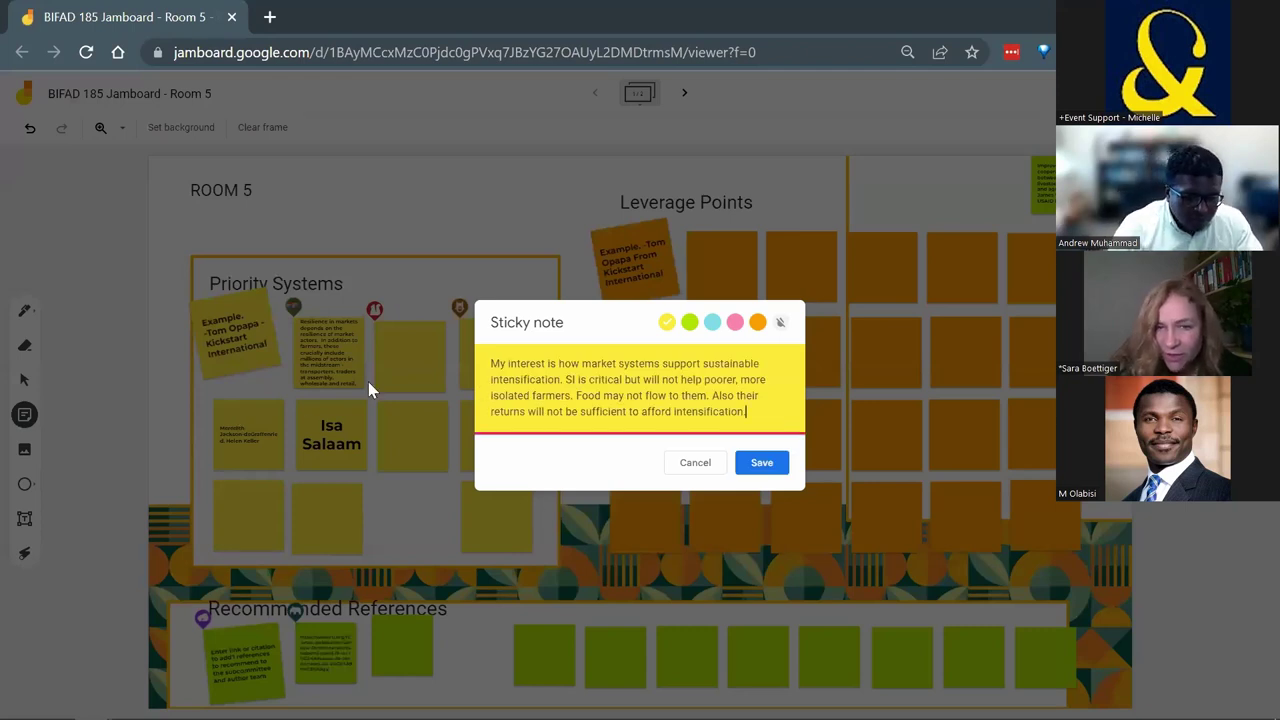
key("ctrl+Return")
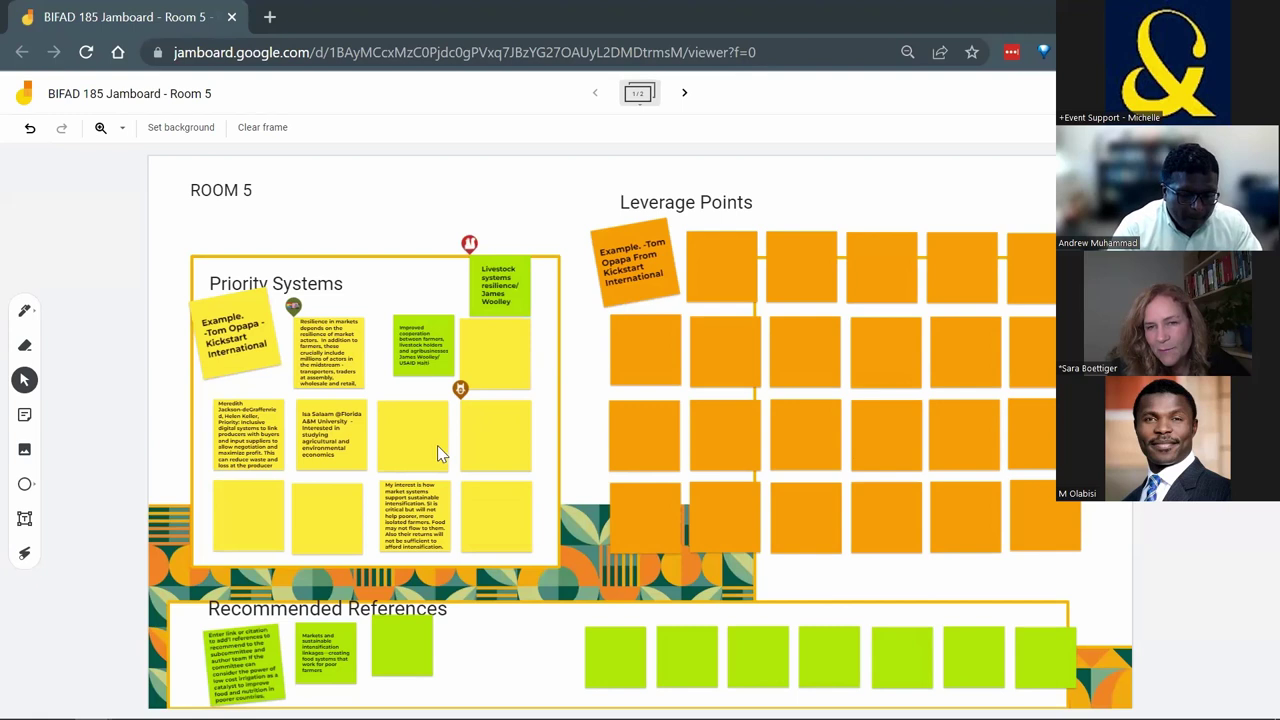
- Paste the question on processing-unit constraints and avoiding food wastage onto an empty yellow note
double_click(236, 515)
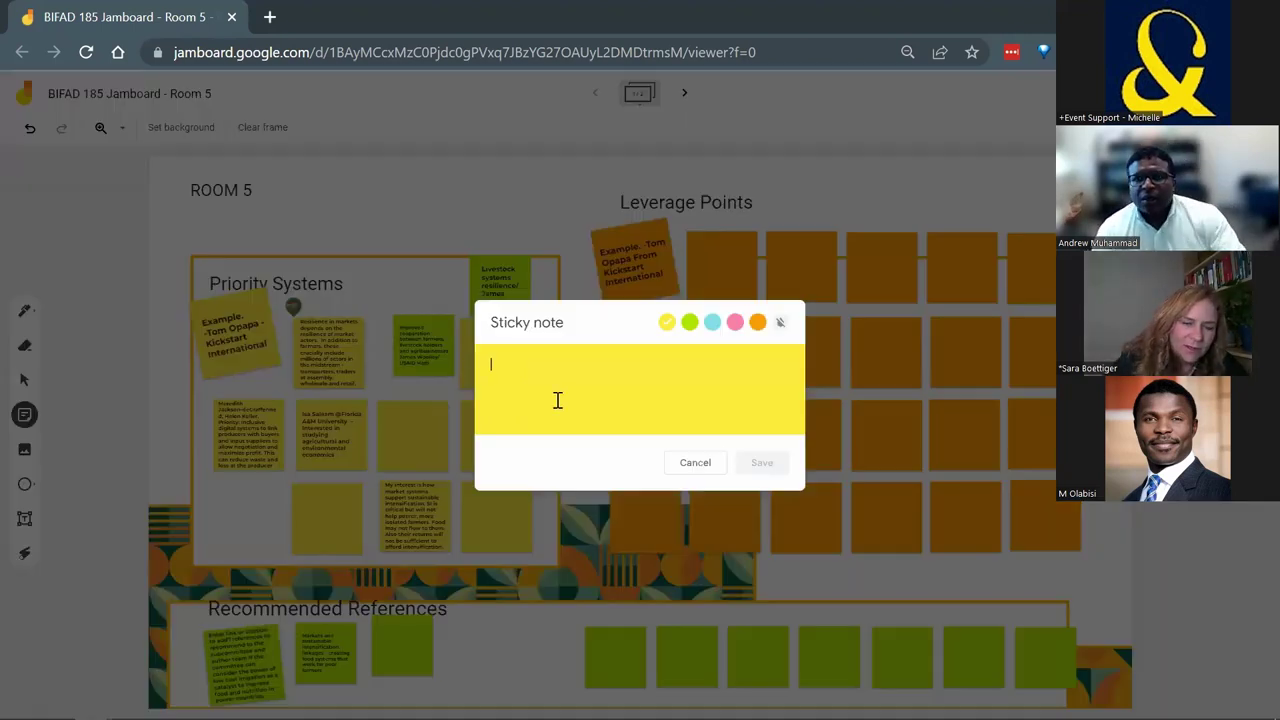
key("ctrl+v")
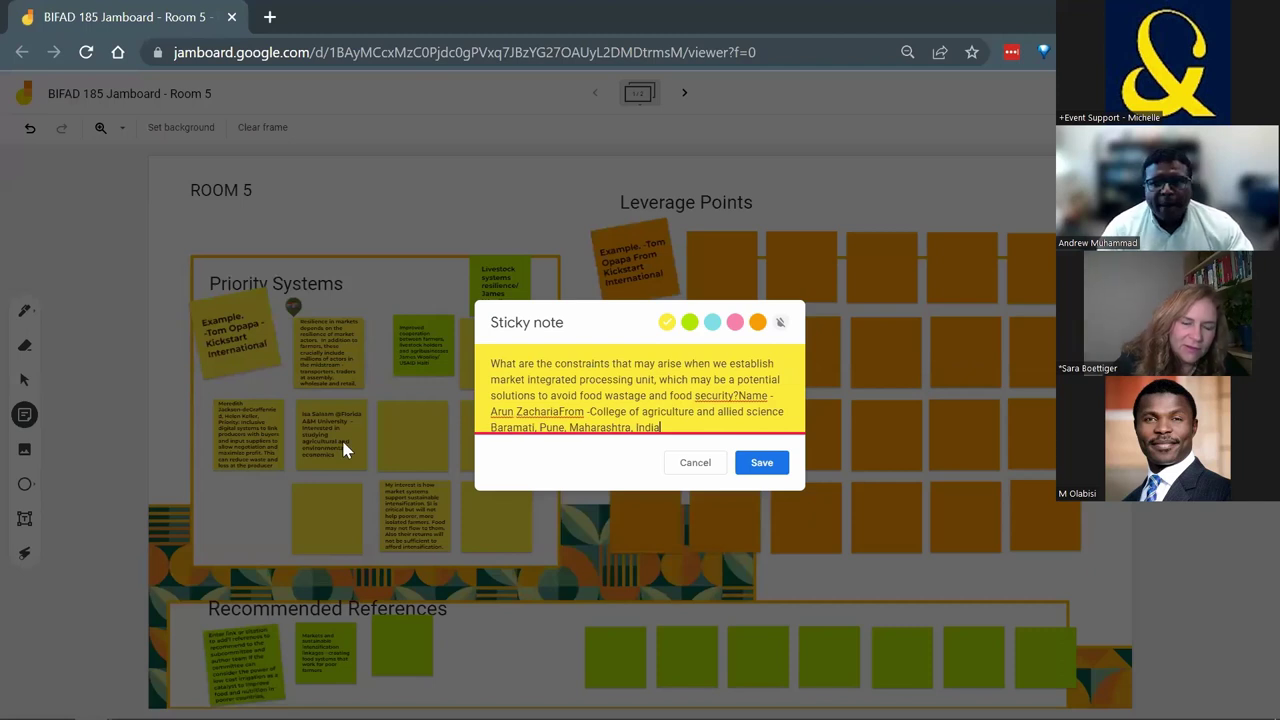
left_click(771, 467)
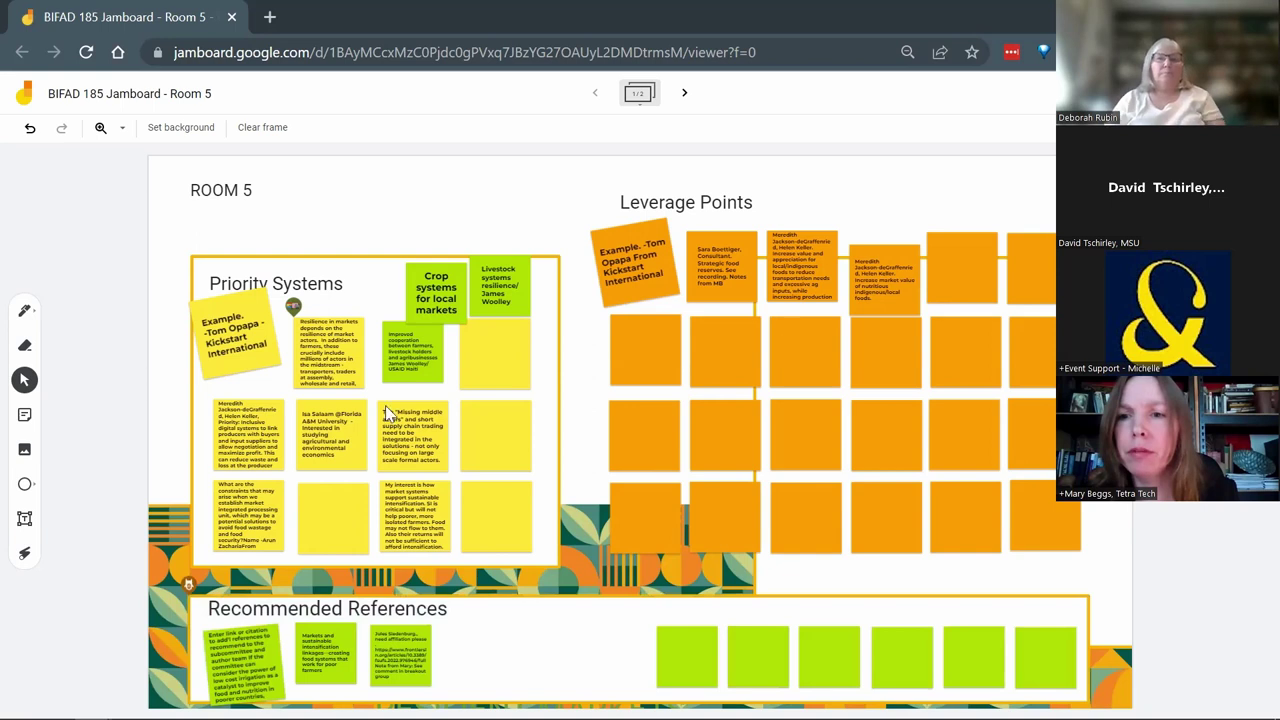
- Fill a blank Priority Systems note with the text on affordability of irrigation
double_click(509, 368)
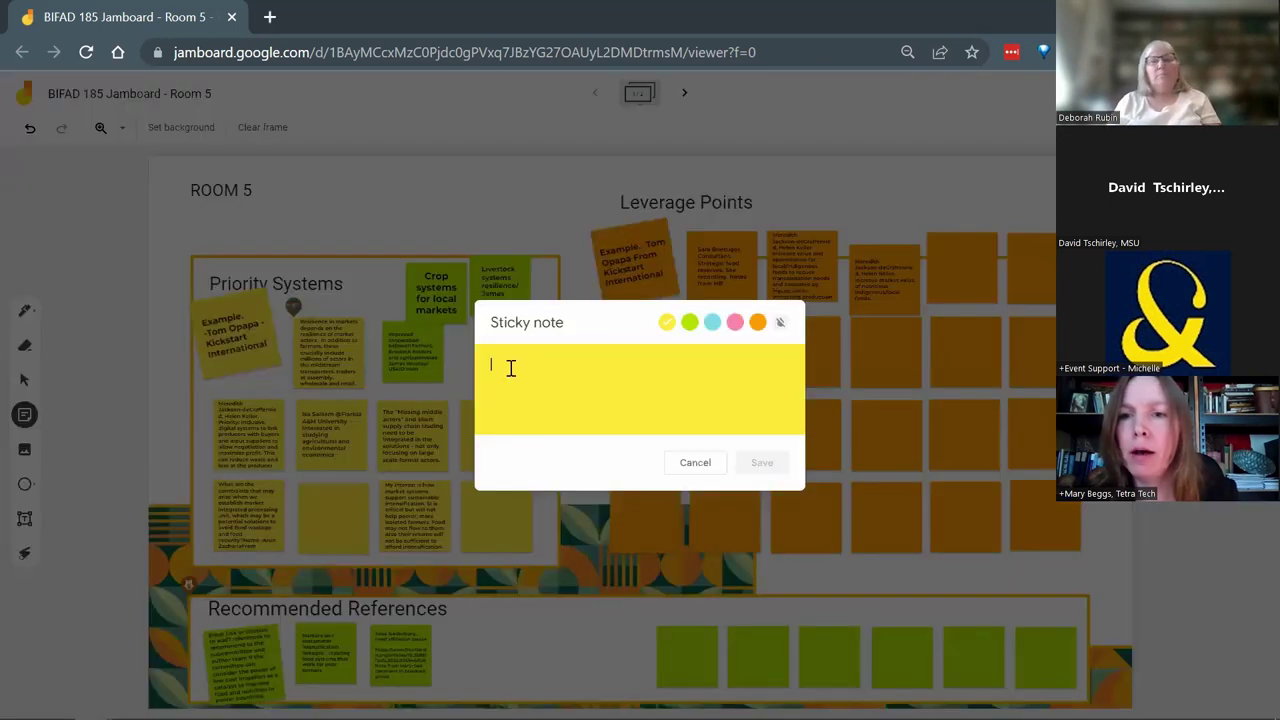
type("problem of affordability of irrigation in very poor areas and how to sustain the infrastructure")
left_click(762, 463)
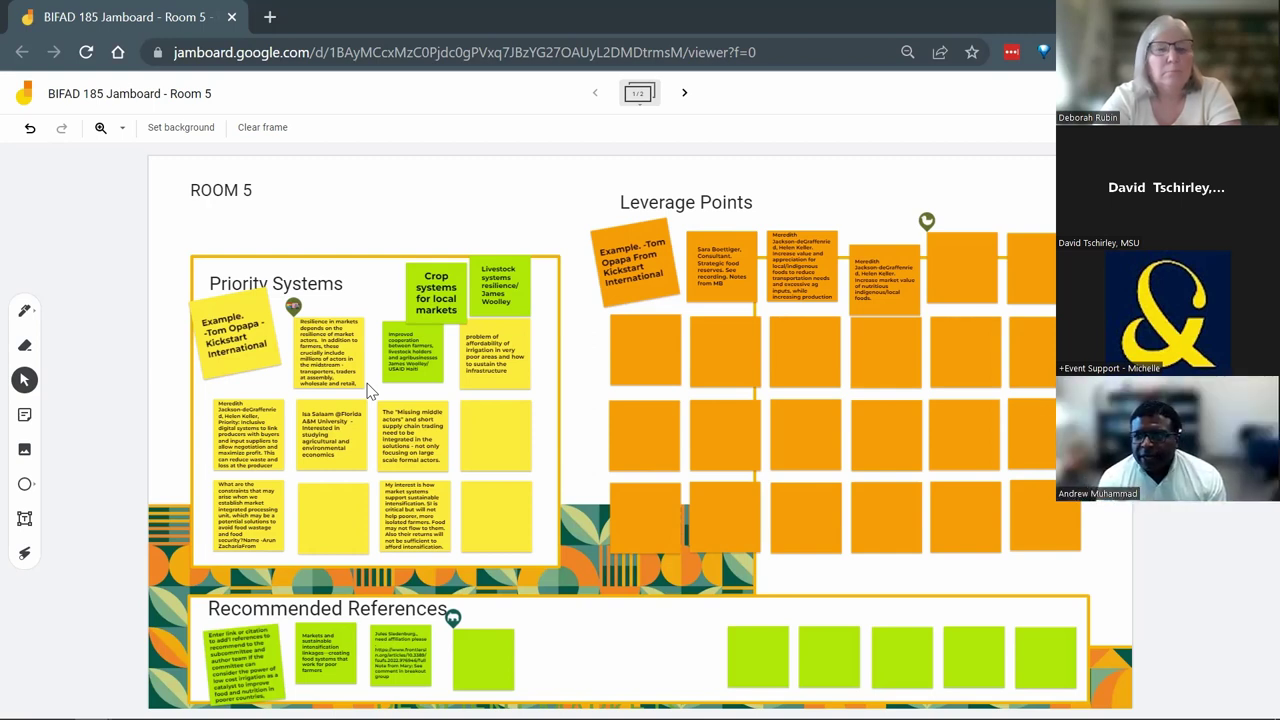
- Fill another blank Priority Systems note with the gender-equitable value chains and women entrepreneurs text
double_click(345, 516)
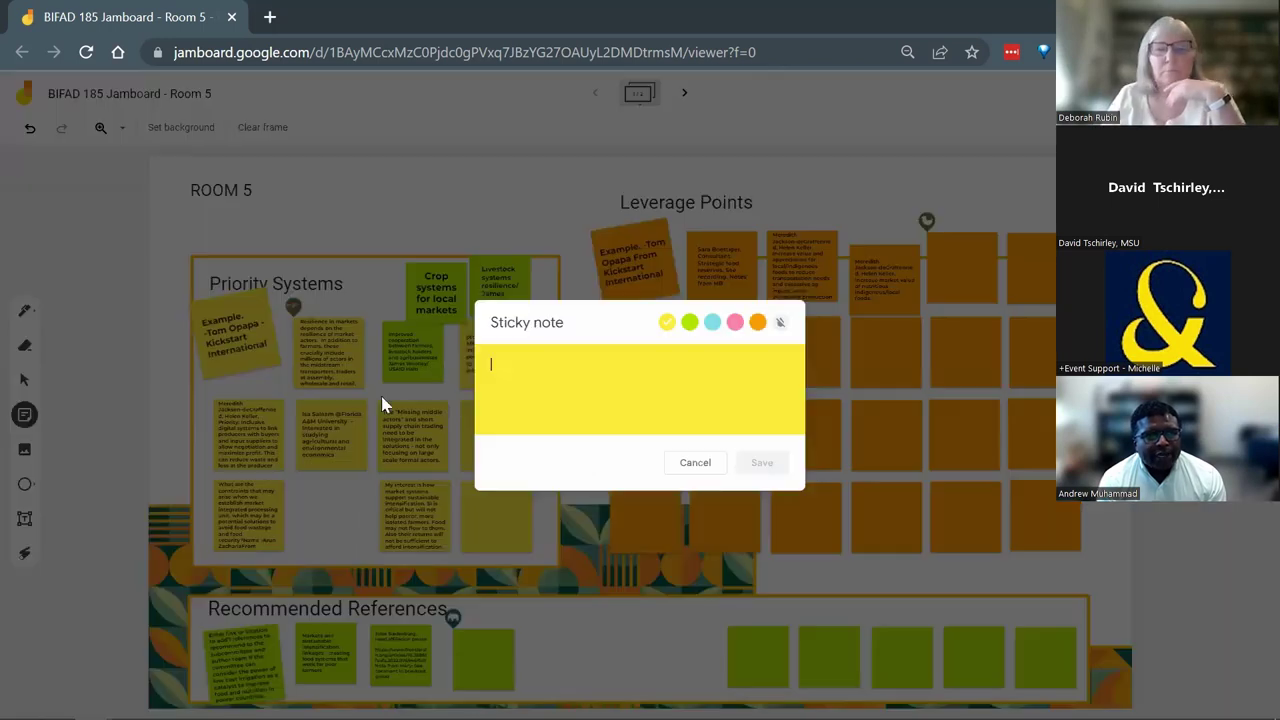
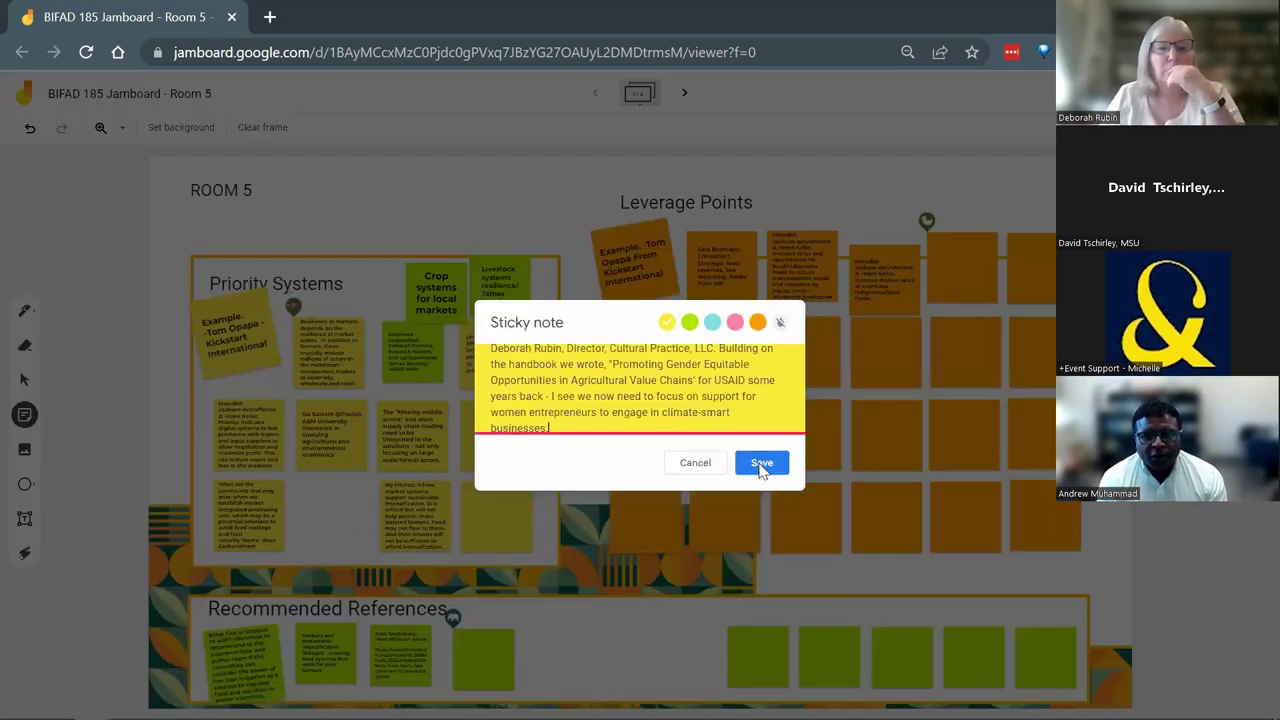
left_click(760, 466)
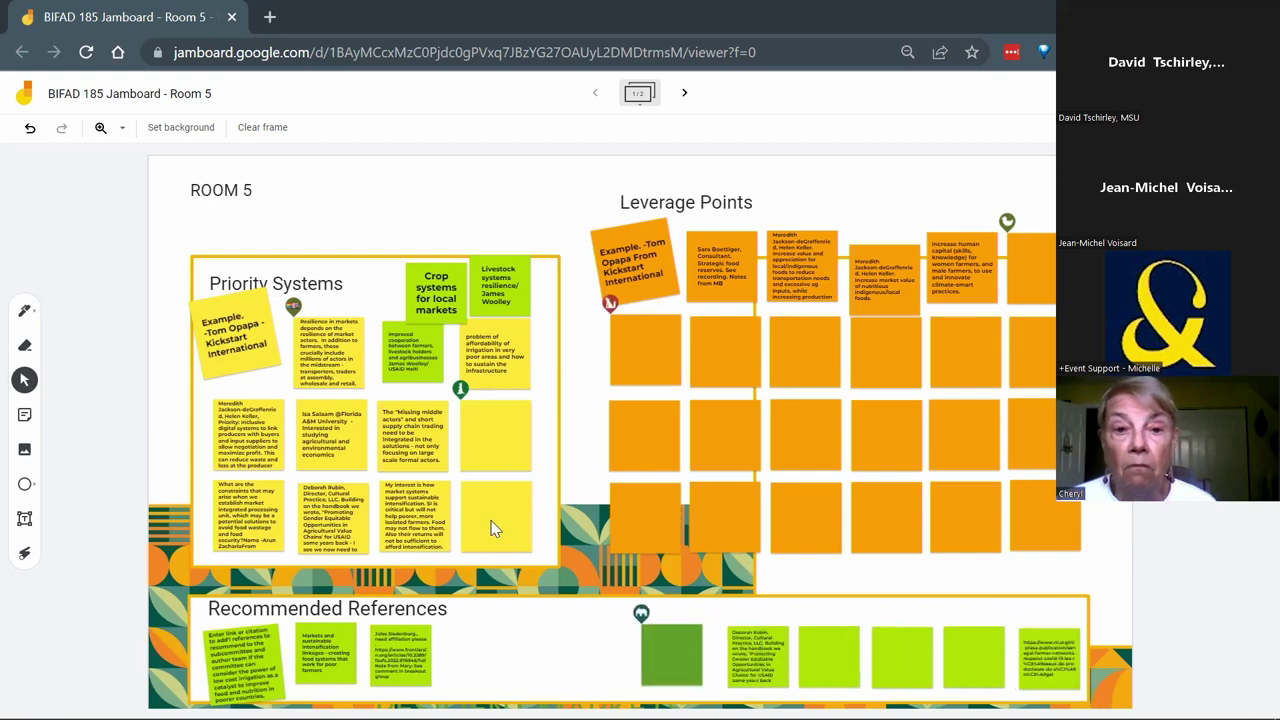
- Paste the rural women and gender equality paragraph into the bottom-right note, signed with the author's name
double_click(480, 489)
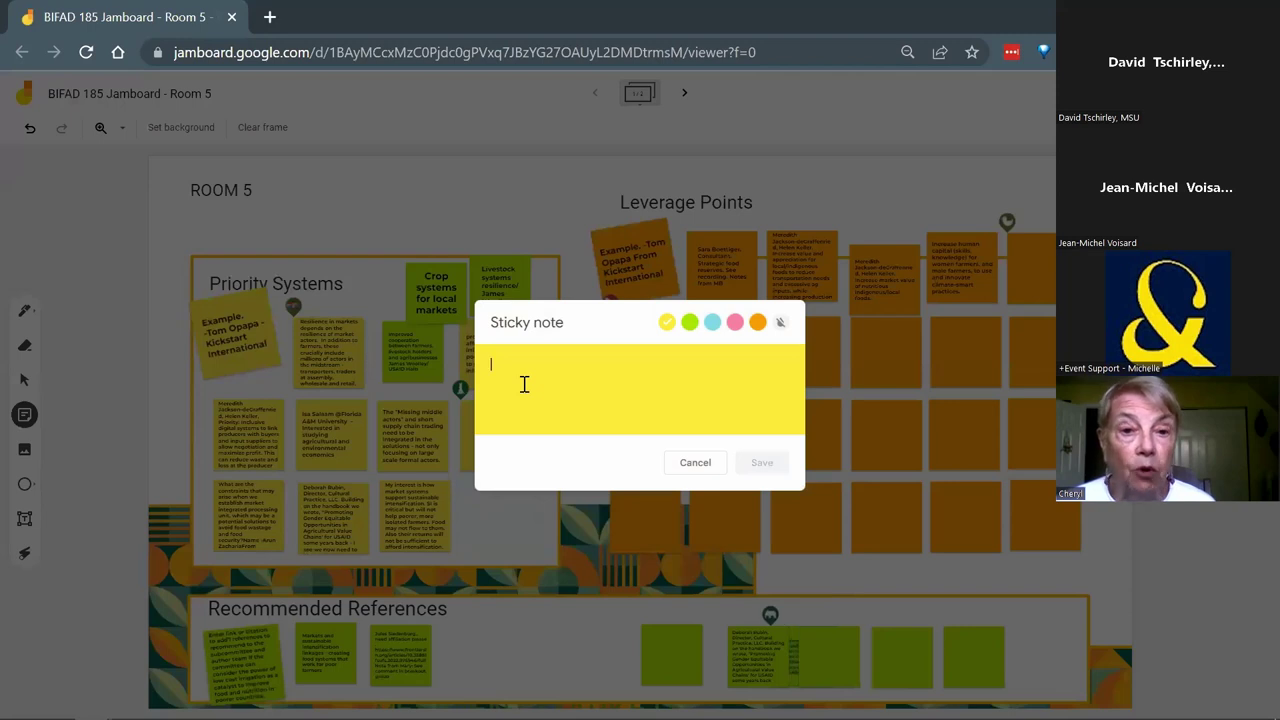
type("I am more interested in how rural women will key into the most productive node and be able to overcome the changes in the market place. Gender equality is also critical in addressing some of these issues")
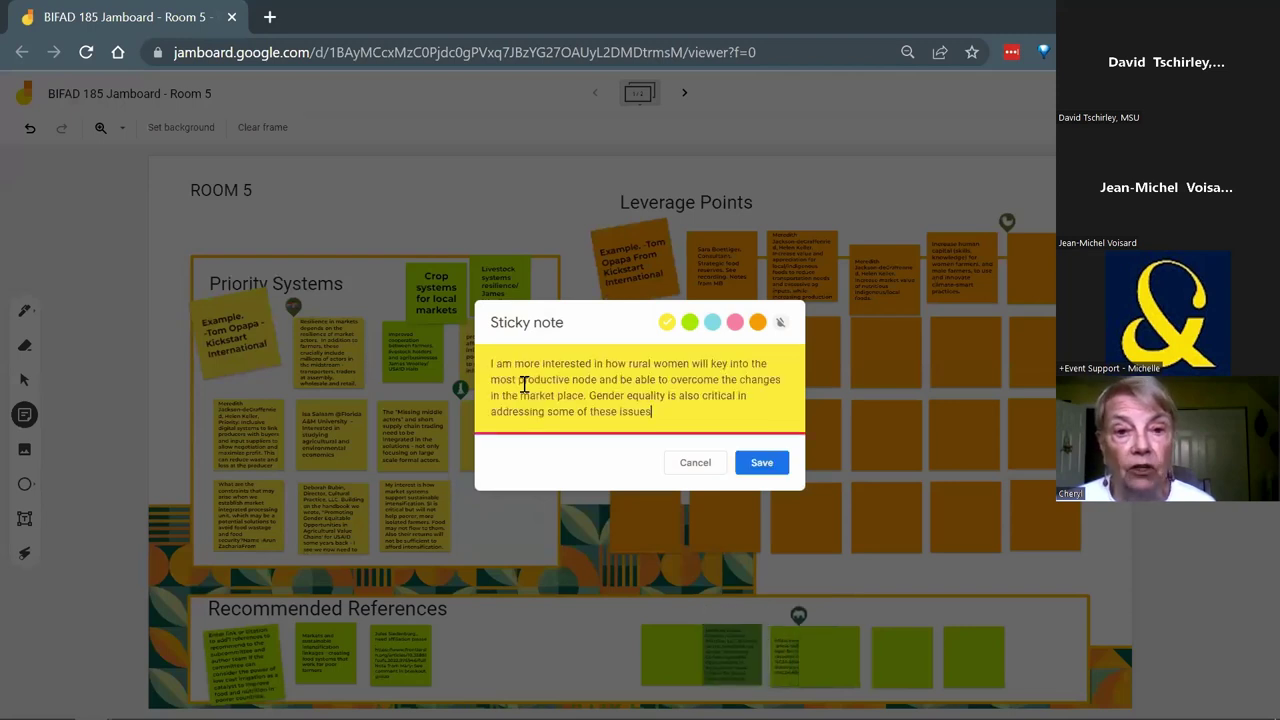
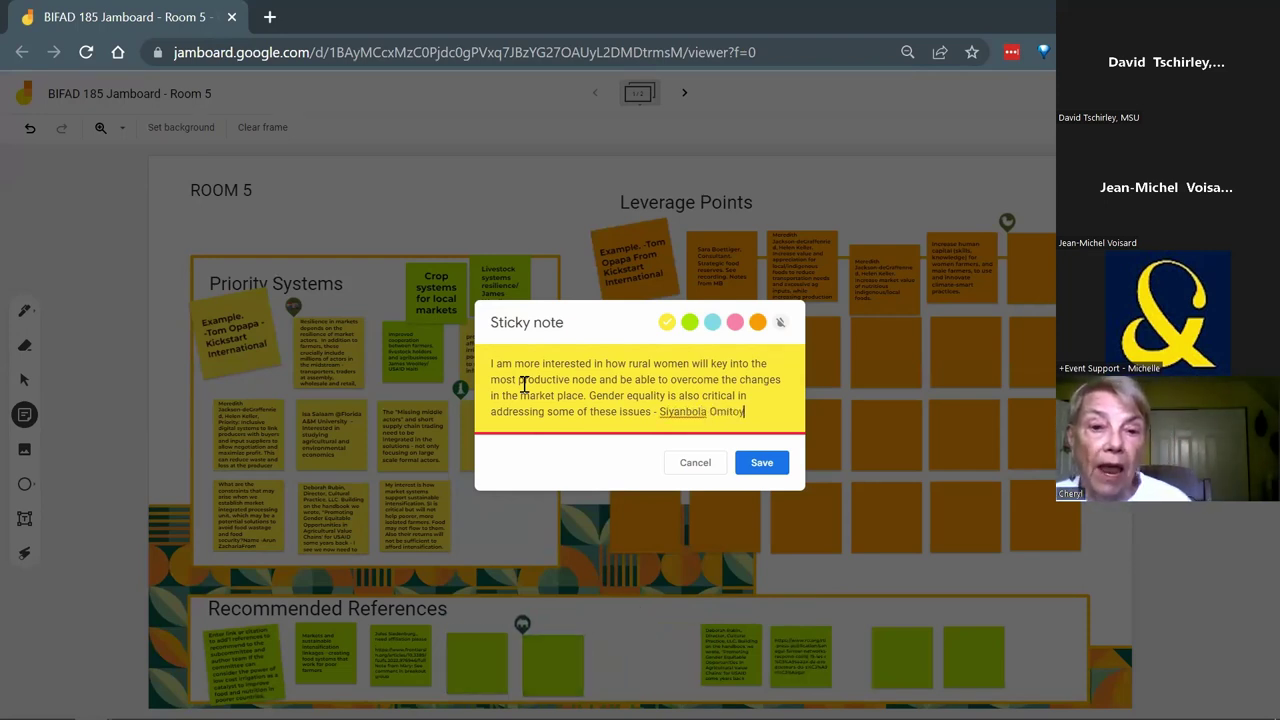
key("ctrl+Return")
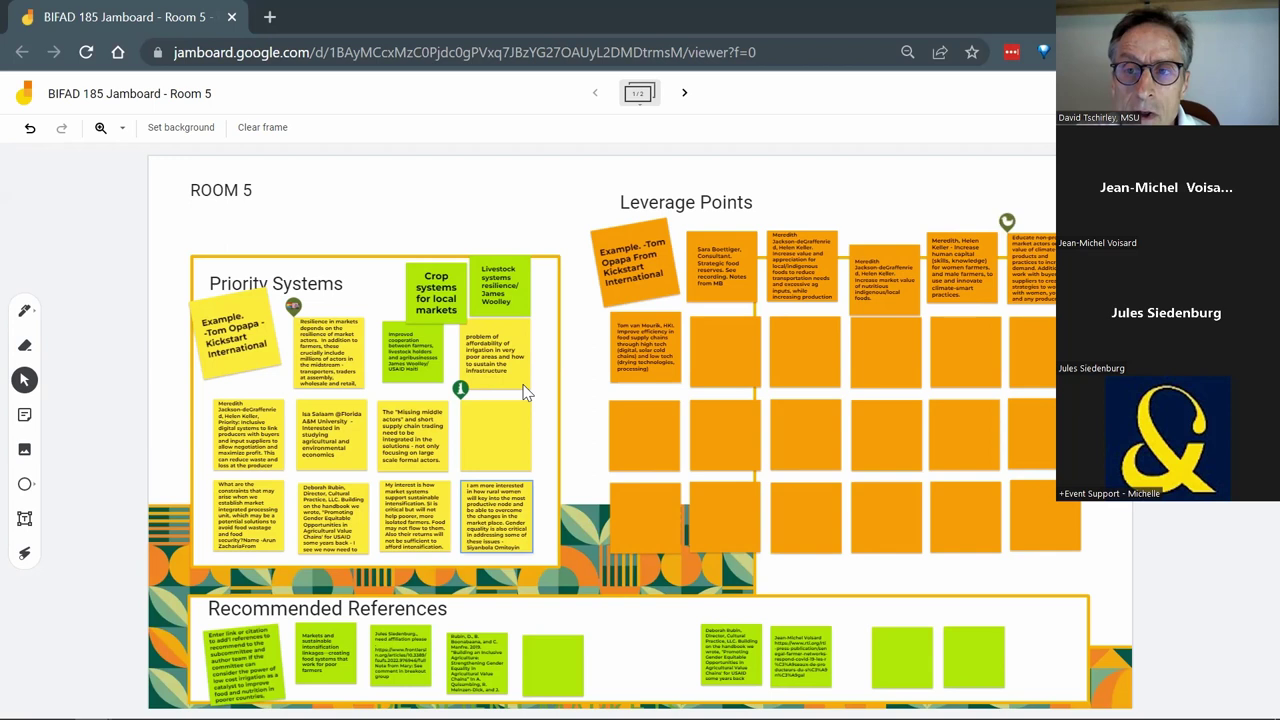
- Paste the paragraph on cultural and social dimensions of local market systems onto an empty orange note
double_click(633, 414)
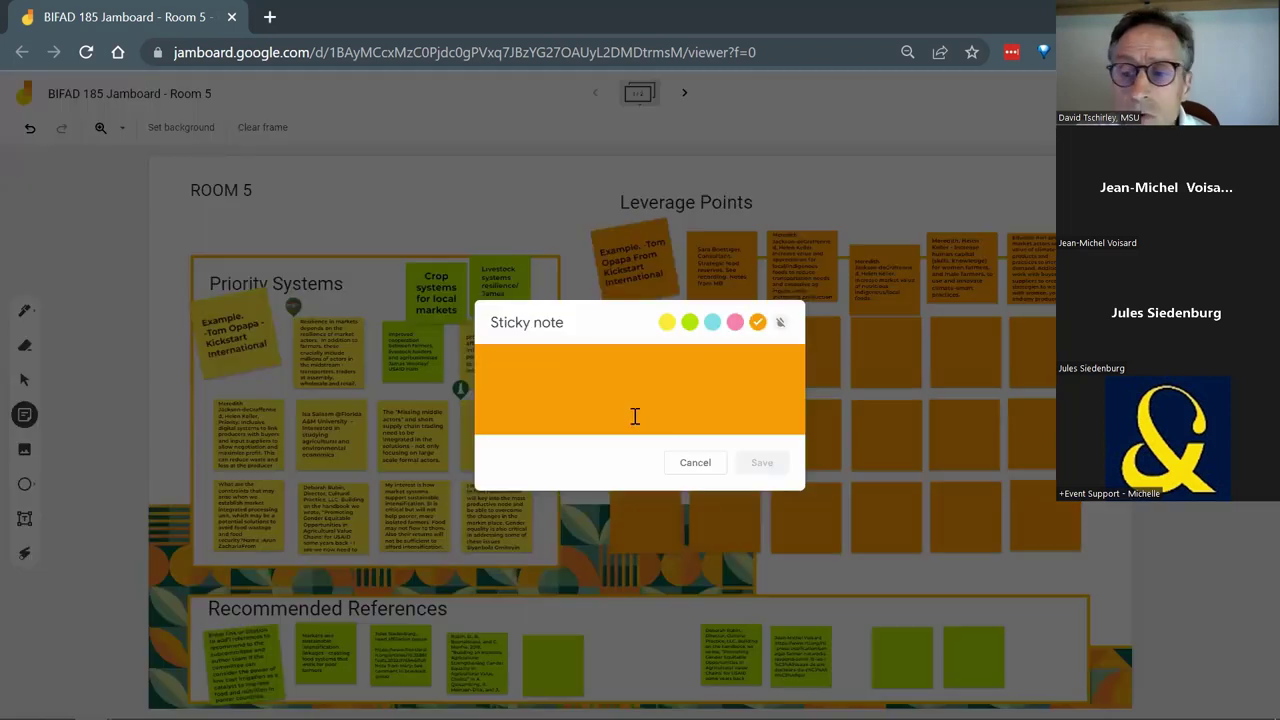
type("There is also strong cultural and social dimensions to local market systems, which is rarely considered. Markets can be used to mobilize people and share information. Market actors move around and can play a role in dissemination of ideas and technologies. Often we just focus on farmers, But traders and merchants are critical parts of the food system.")
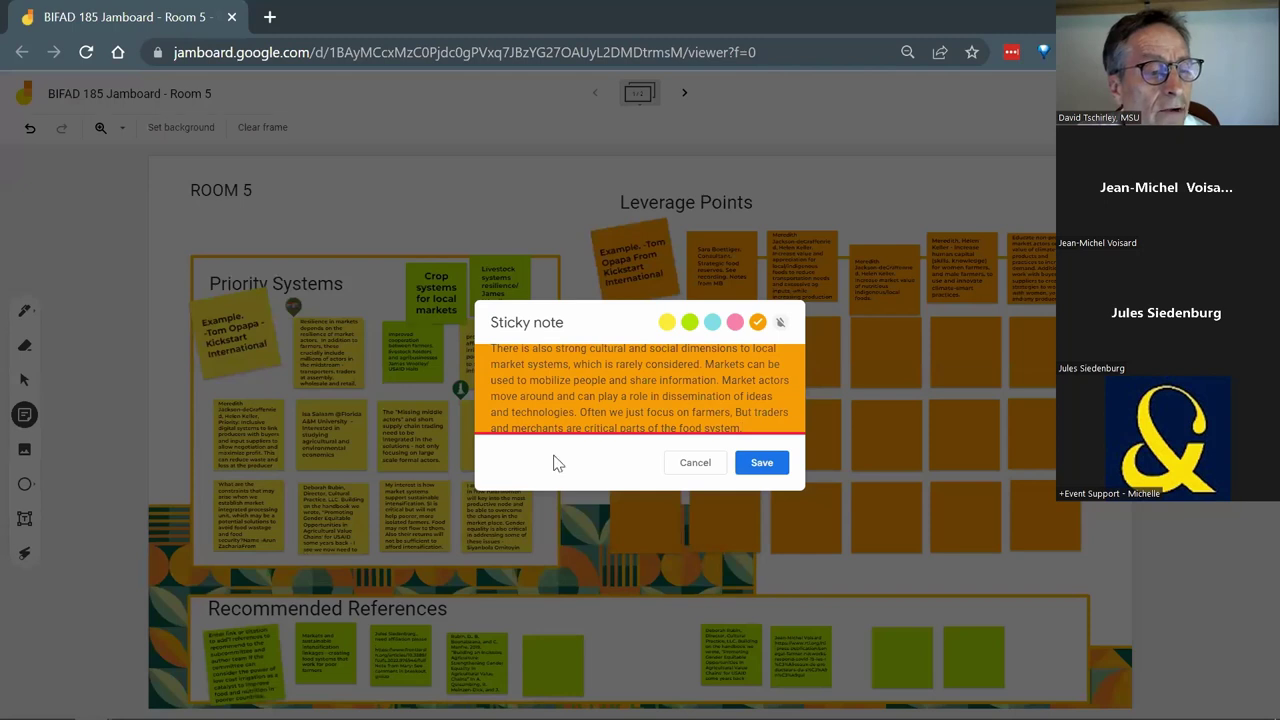
left_click(757, 463)
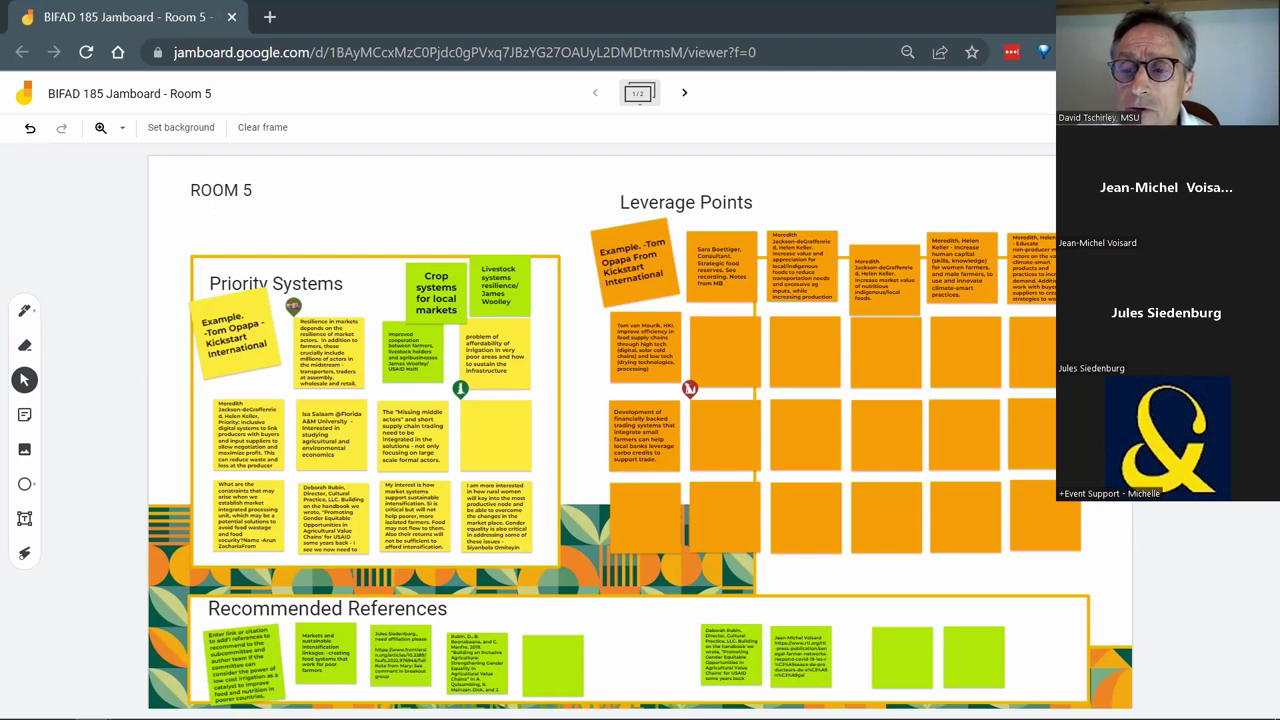
- Paste the KasuwaGo project (USAID-supported) reference onto a blank green Recommended References note
double_click(560, 676)
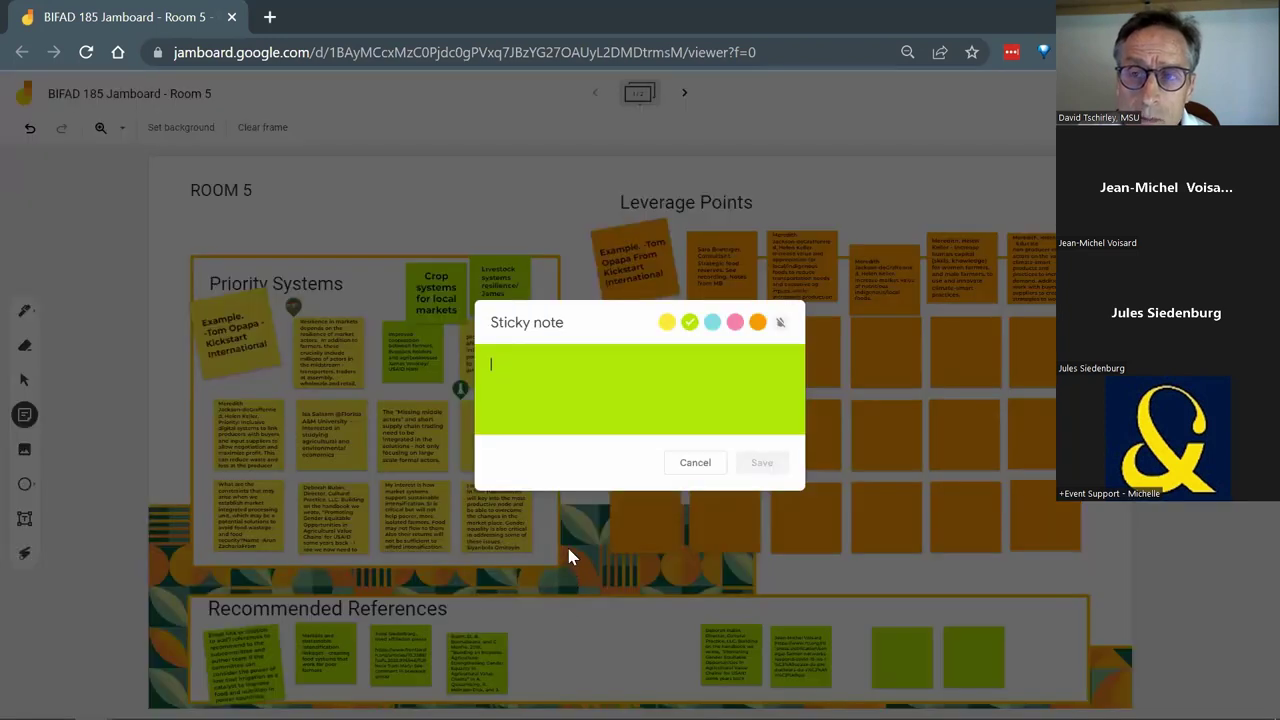
type("The KasuwaGo project is supported by USAID through the Legume Systems Innovation Lab.")
left_click(766, 470)
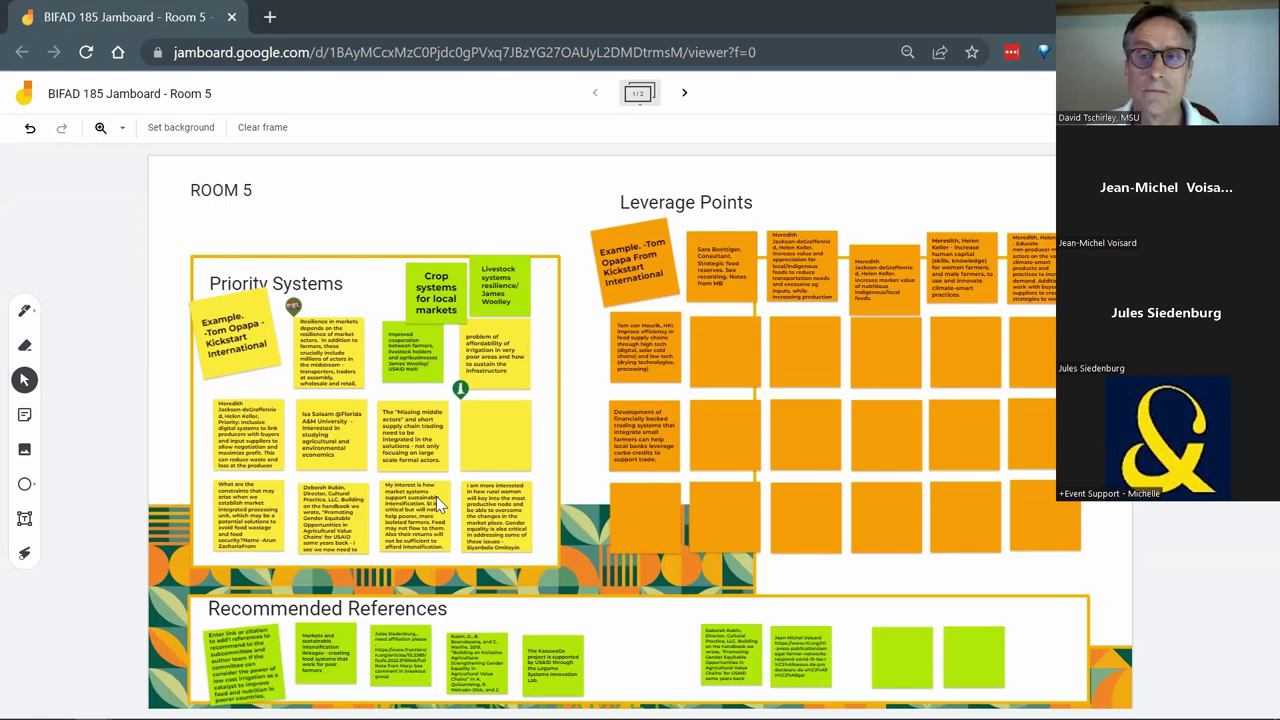
- Paste the cultural and social dimensions paragraph onto the empty orange note below the trading-systems note
double_click(655, 531)
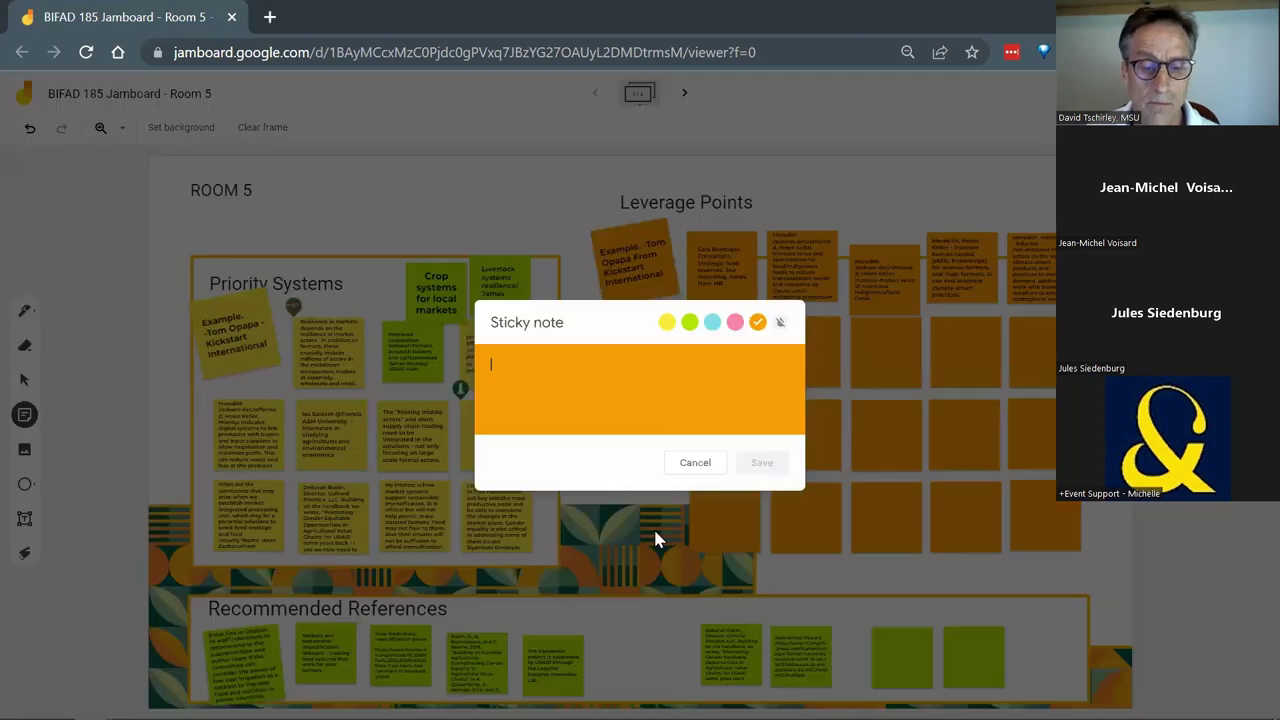
type("There is also strong cultural and social dimensions to local market systems, which is rarely considered. Markets can be used to mobilize people and share information. Market actors move around and can play a role in dissemination of ideas and technologies. Often we just focus on farmers, But traders and merchants are critical parts of the food system.")
left_click(745, 463)
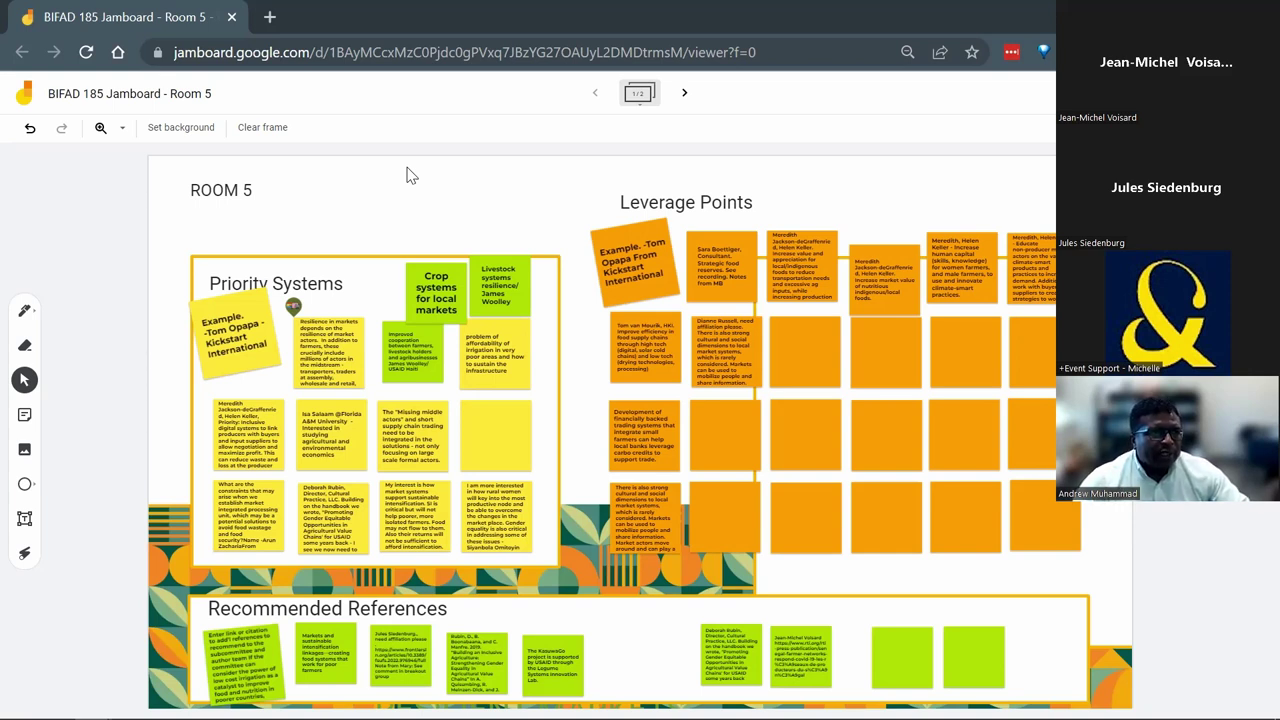
- Fill an empty orange Leverage Points note with text on markets breaking down under shocks like COVID
double_click(726, 438)
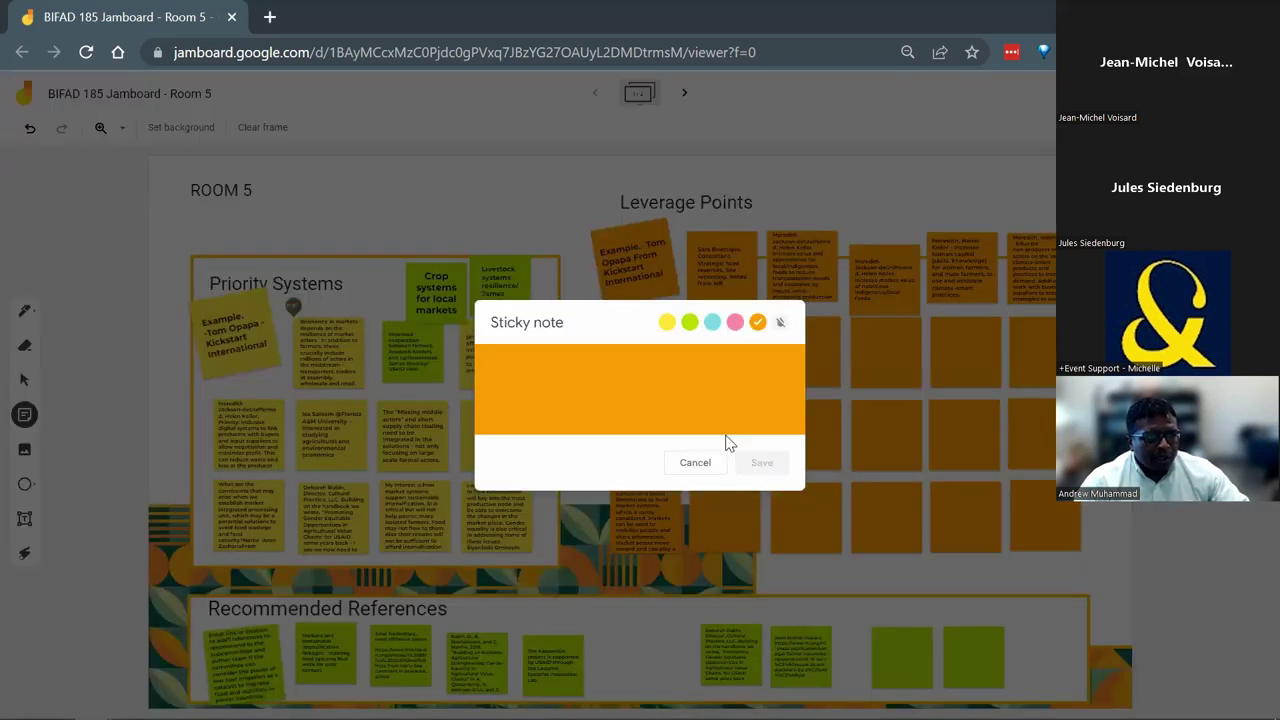
type("We have heard over the past few years that with the consistent shocks to the market systems (especially from COVID but other shocks as well) that the markets have \"broken down\".  It seems that harvesting the evidence on when/where markets are breaking down under shocks, would provide insights into leverage points for building (back or building new) more resilient markets.")
left_click(762, 462)
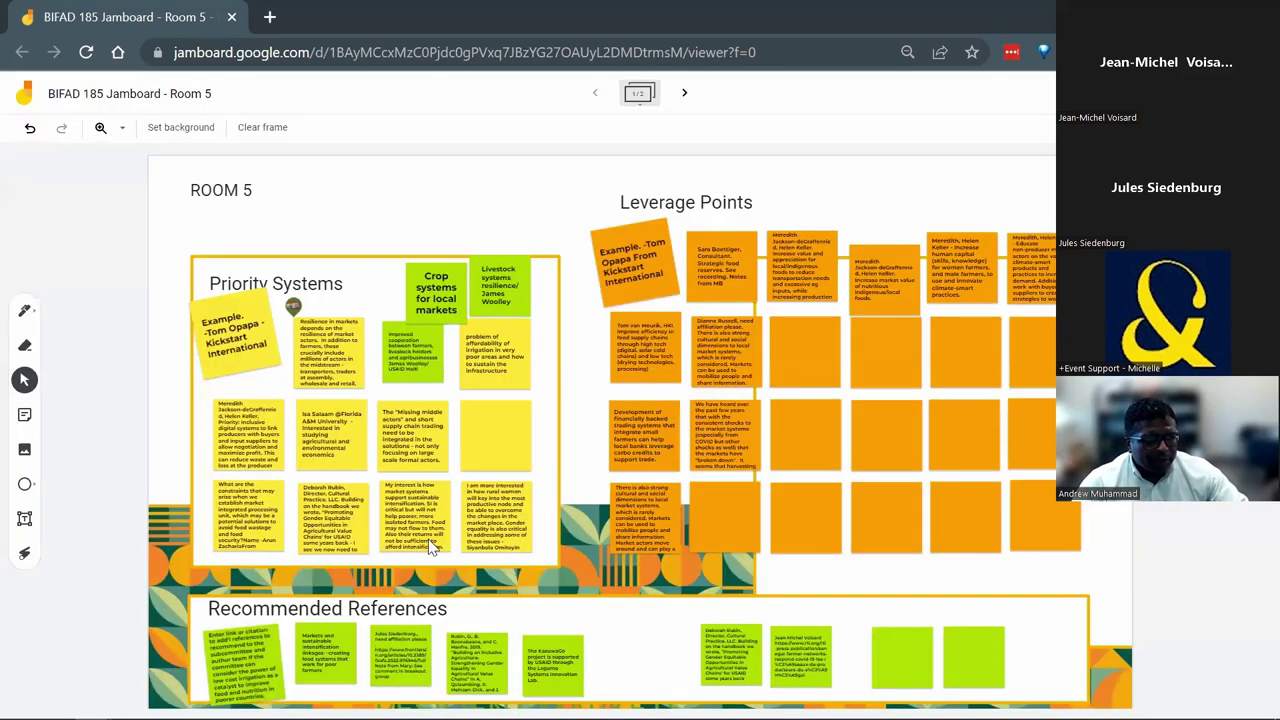